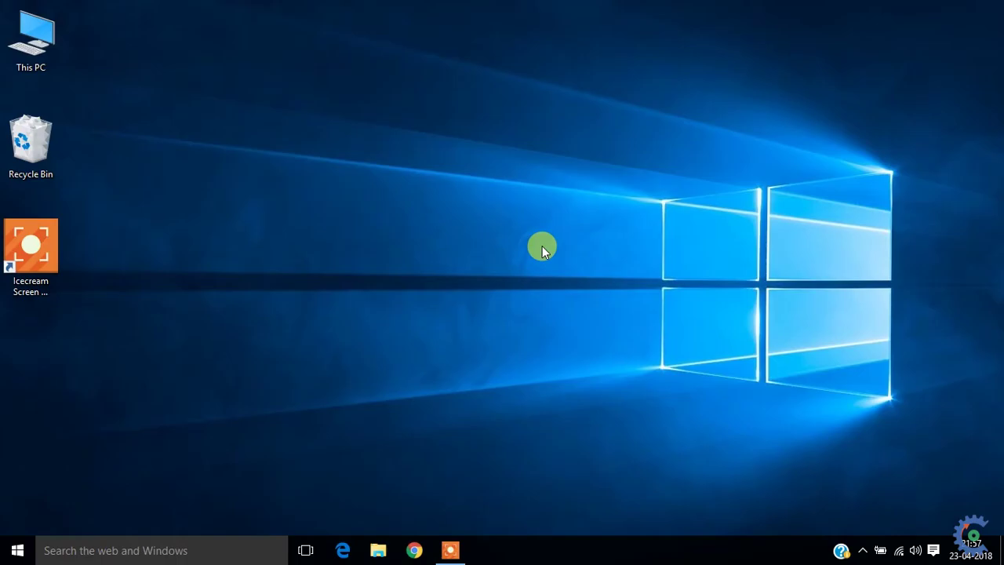
# Step: Open This PC in File Explorer and look over the local disks D:, H: and I:
pyautogui.press('super+e')
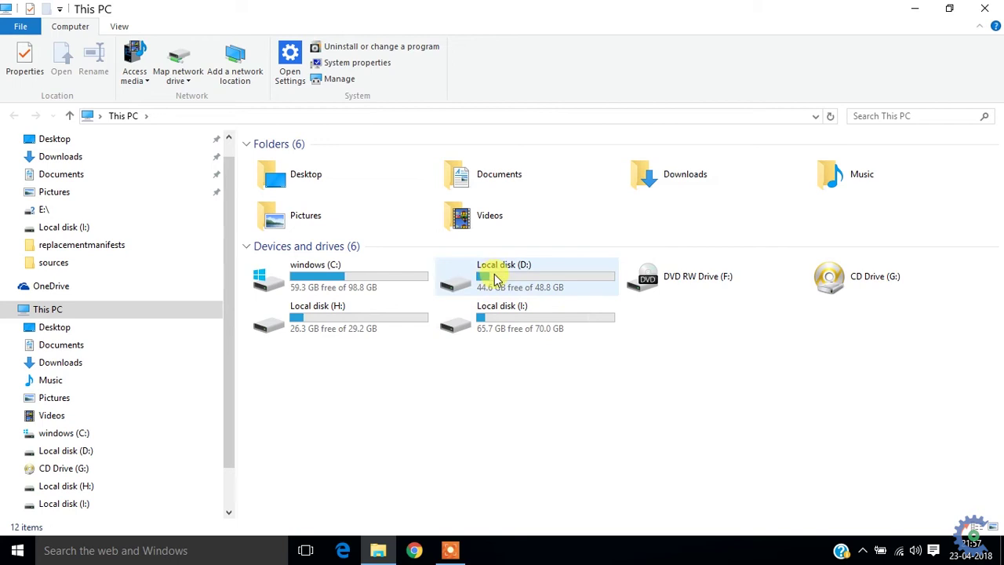
pyautogui.click(381, 312)
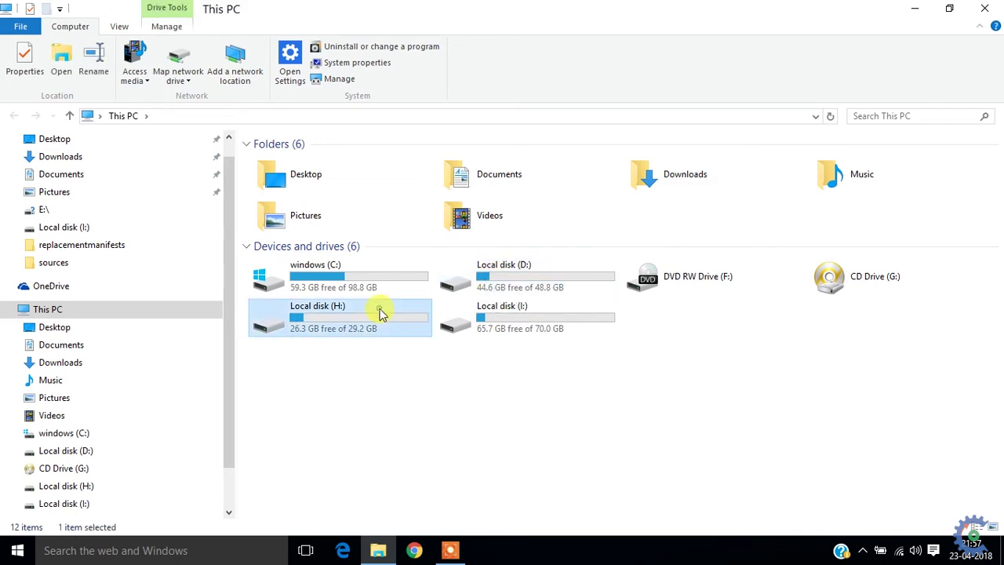
pyautogui.click(504, 271)
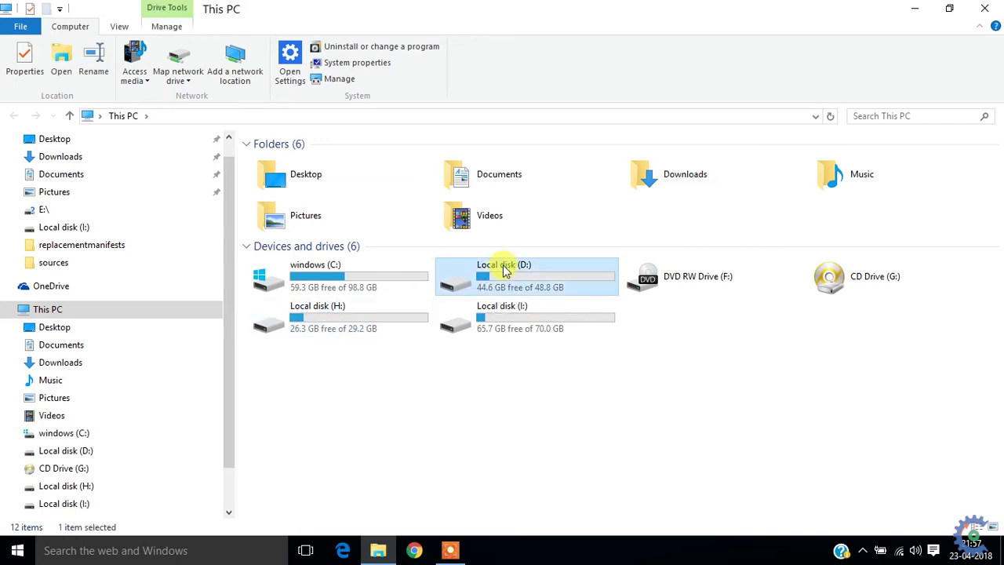
pyautogui.click(373, 315)
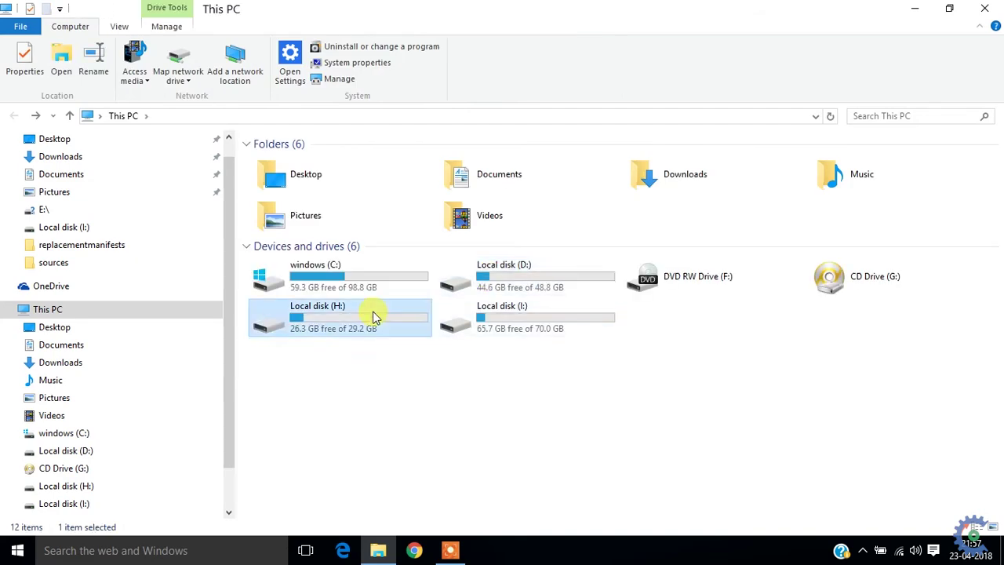
pyautogui.doubleClick(374, 316)
pyautogui.hotkey('alt', 'Left')
pyautogui.click(465, 343)
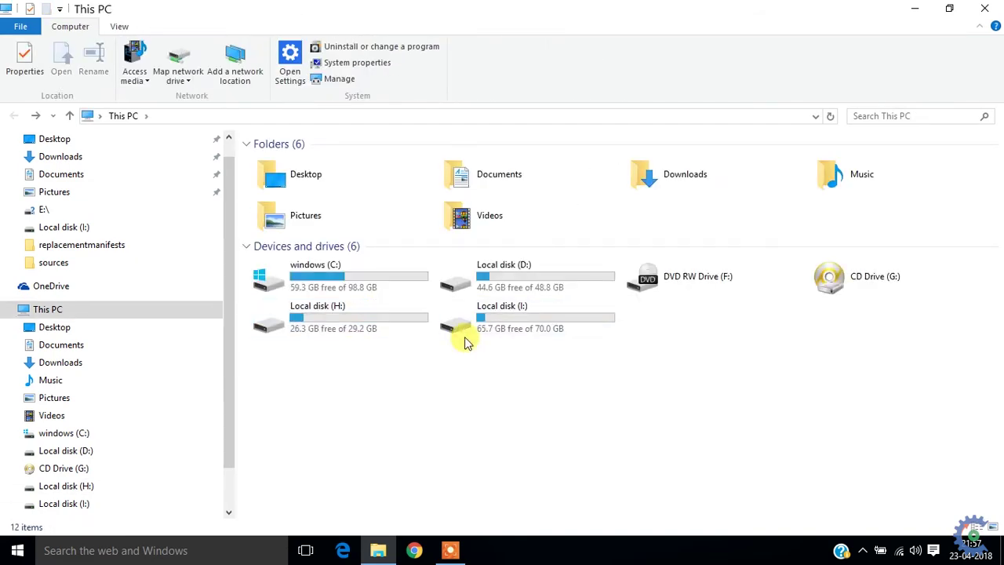
pyautogui.click(516, 328)
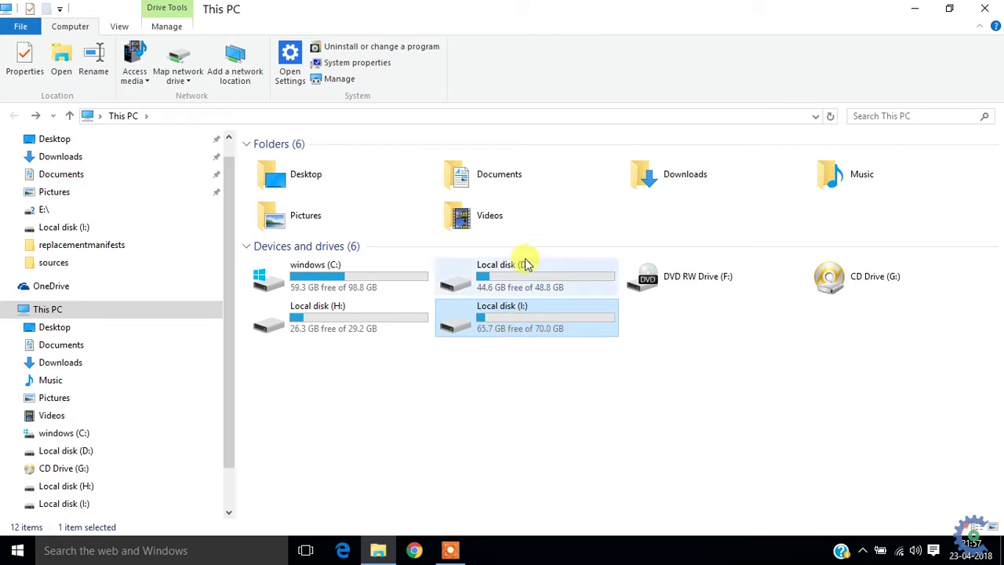
pyautogui.click(526, 283)
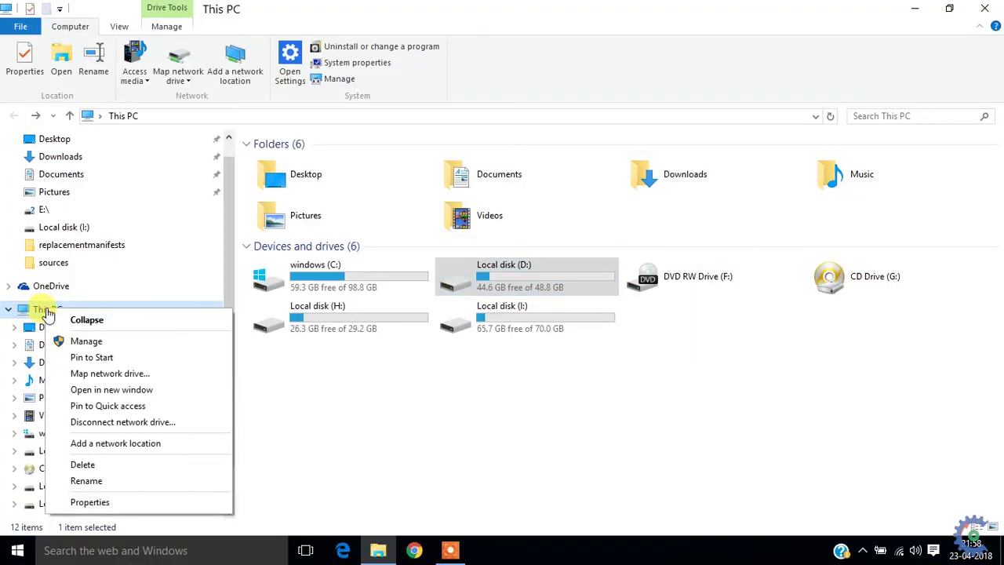
# Step: Open Computer Management for this PC and show Disk Management in a maximized window
pyautogui.click(98, 342)
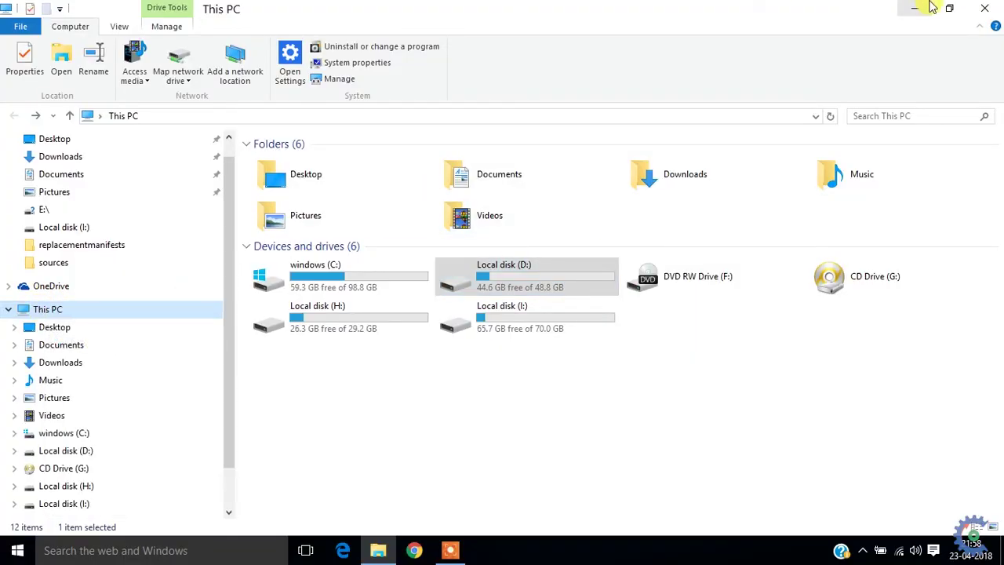
pyautogui.click(931, 7)
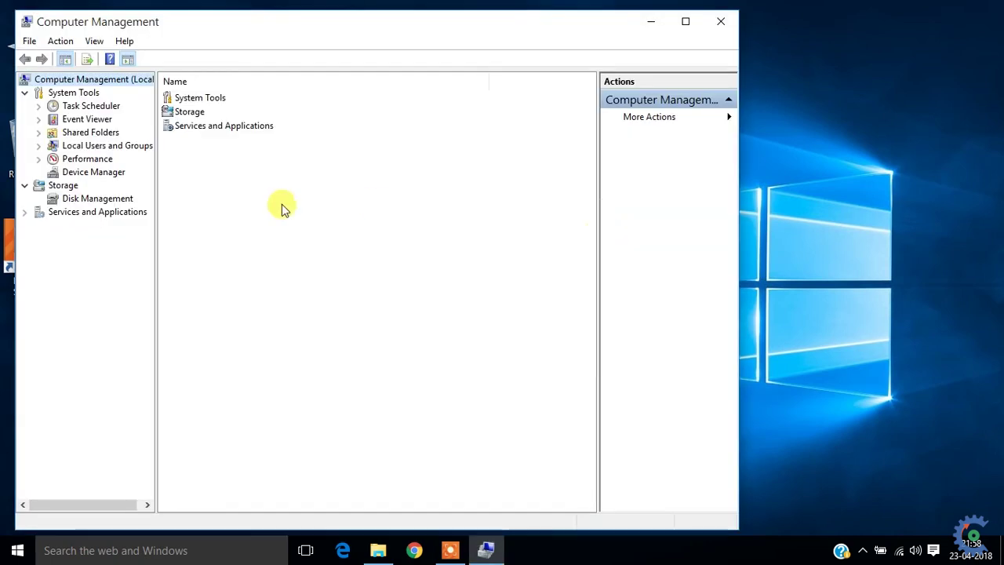
pyautogui.click(68, 197)
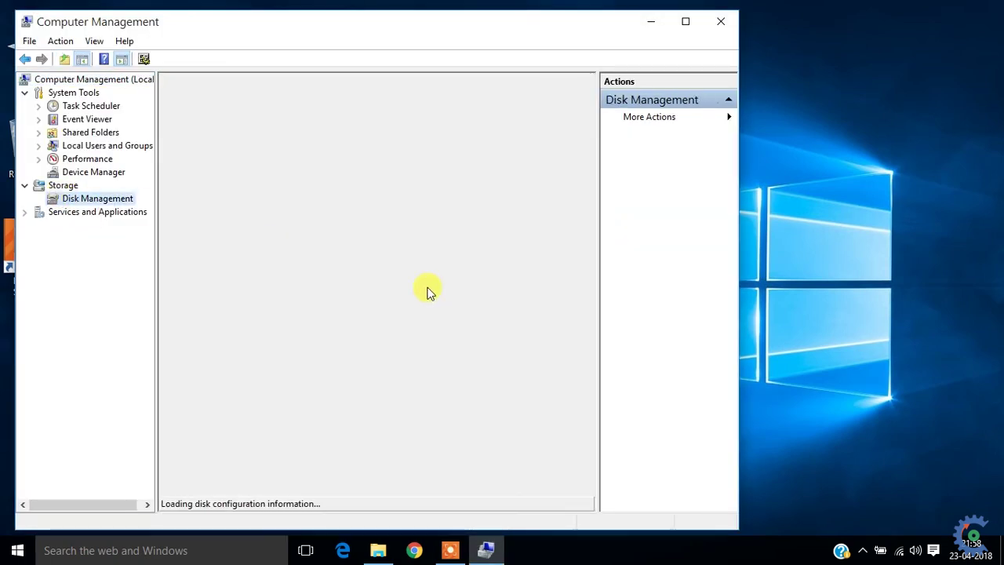
pyautogui.click(684, 19)
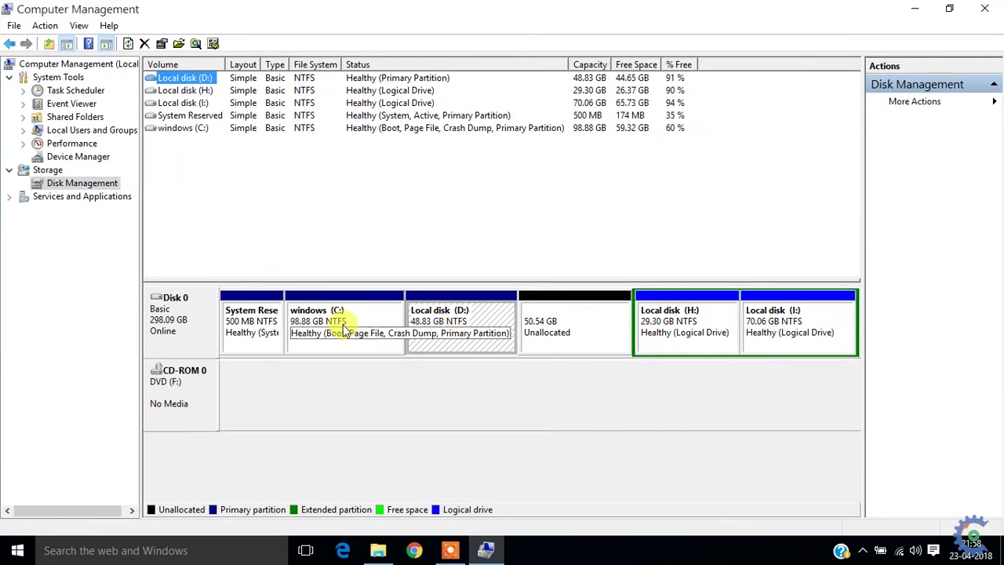
# Step: Examine the Disk 0 layout, including the C:, D:, H: and I: partitions and the unallocated space
pyautogui.click(562, 347)
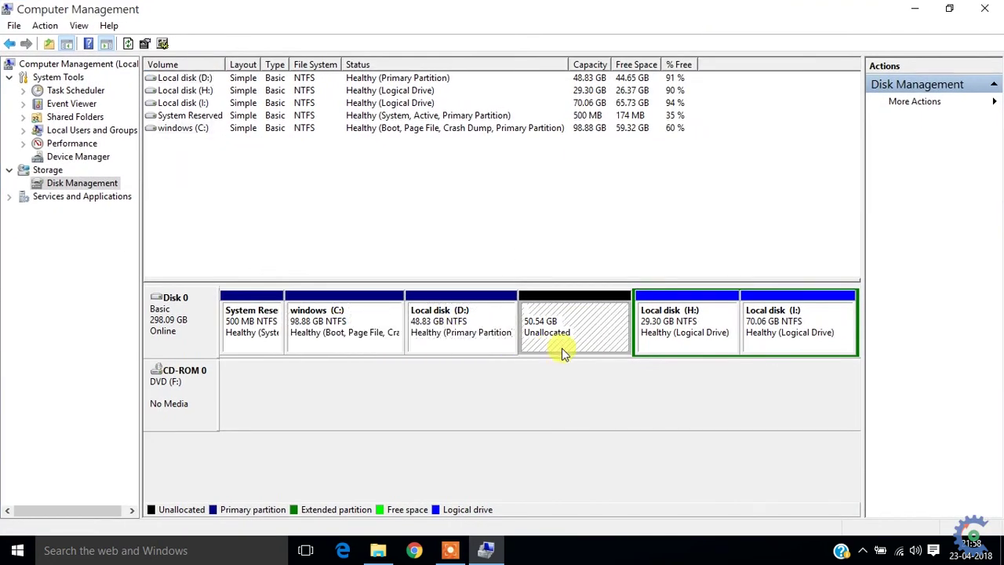
pyautogui.click(673, 334)
pyautogui.click(789, 330)
pyautogui.click(441, 321)
pyautogui.click(331, 317)
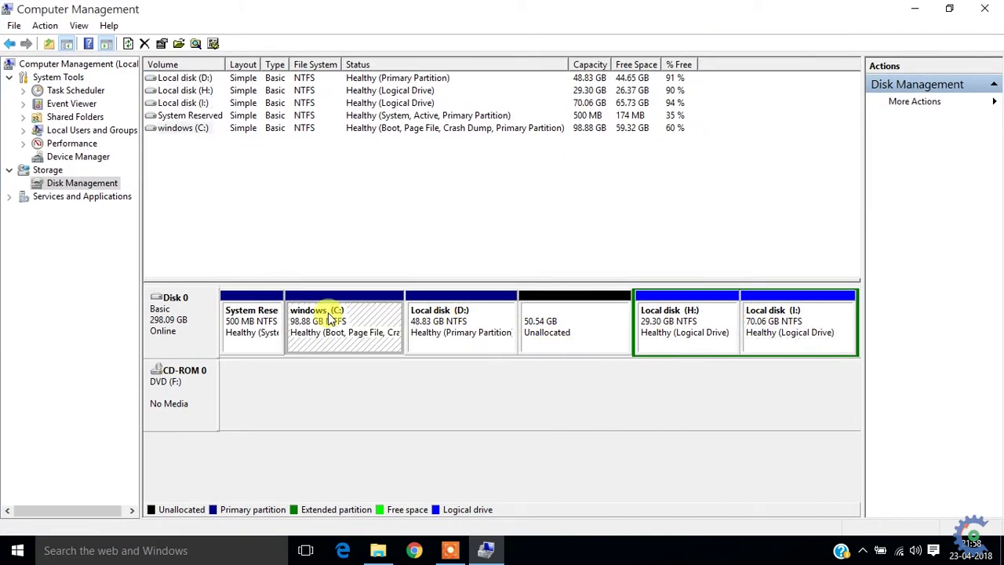
pyautogui.click(433, 340)
pyautogui.click(714, 329)
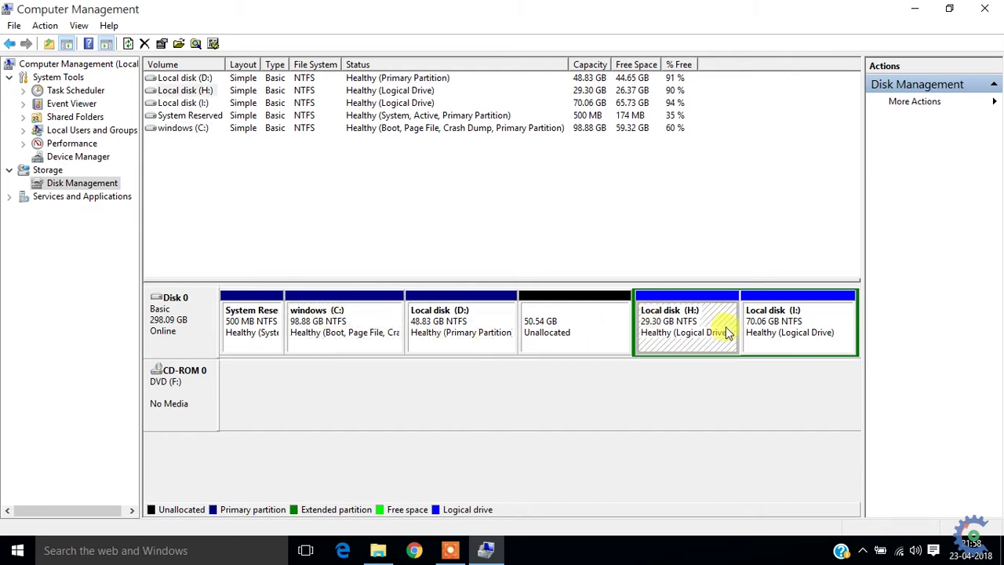
pyautogui.click(782, 327)
# Step: Check the contents of local disks I:, H: and D: in File Explorer
pyautogui.press('super+e')
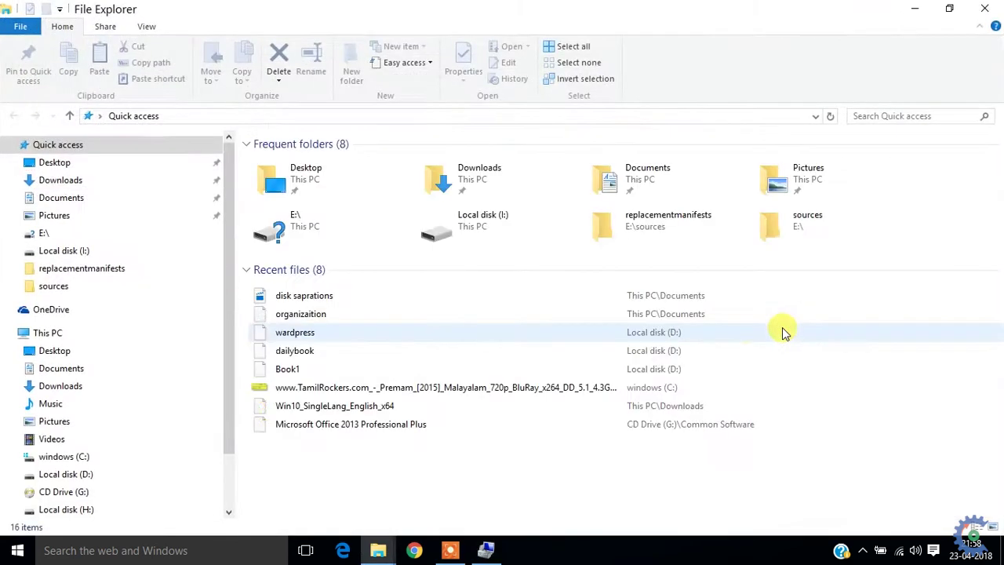
pyautogui.click(47, 332)
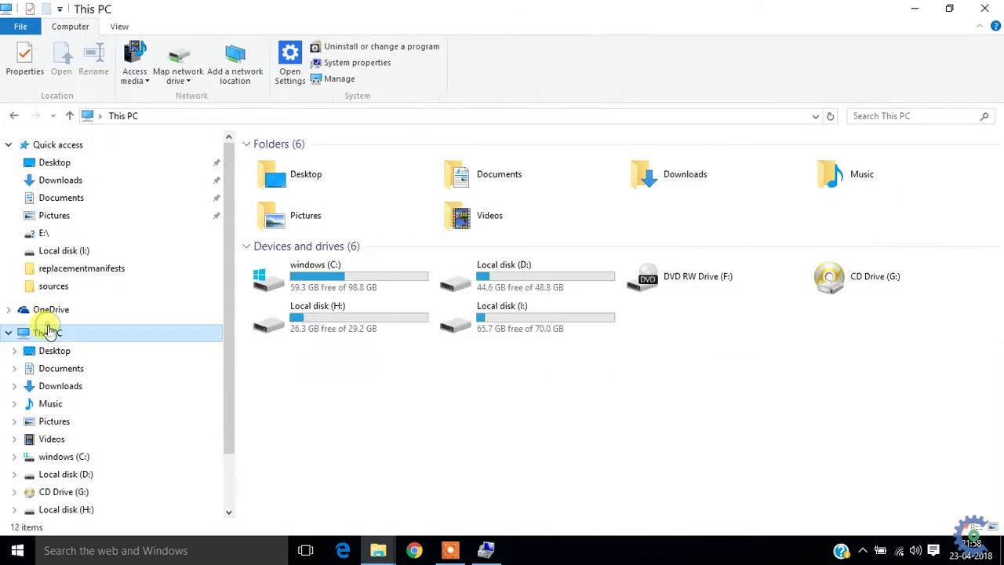
pyautogui.doubleClick(460, 314)
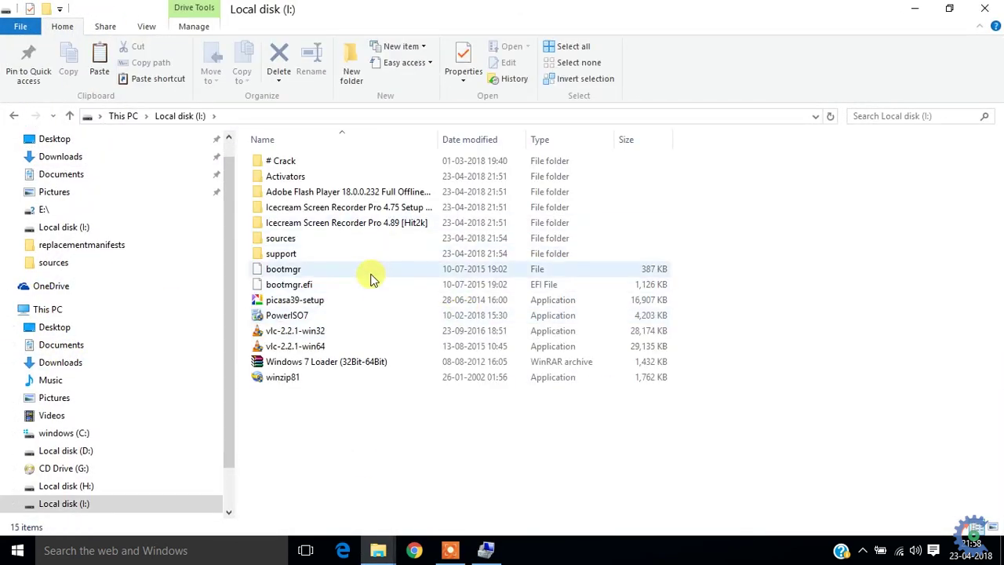
pyautogui.hotkey('alt', 'Left')
pyautogui.doubleClick(345, 322)
pyautogui.hotkey('alt', 'Left')
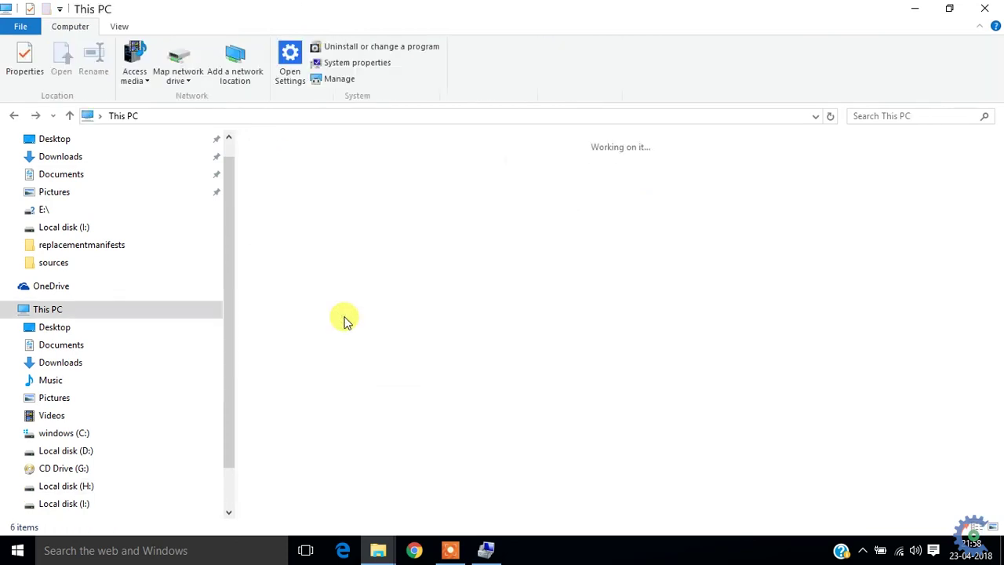
pyautogui.doubleClick(478, 287)
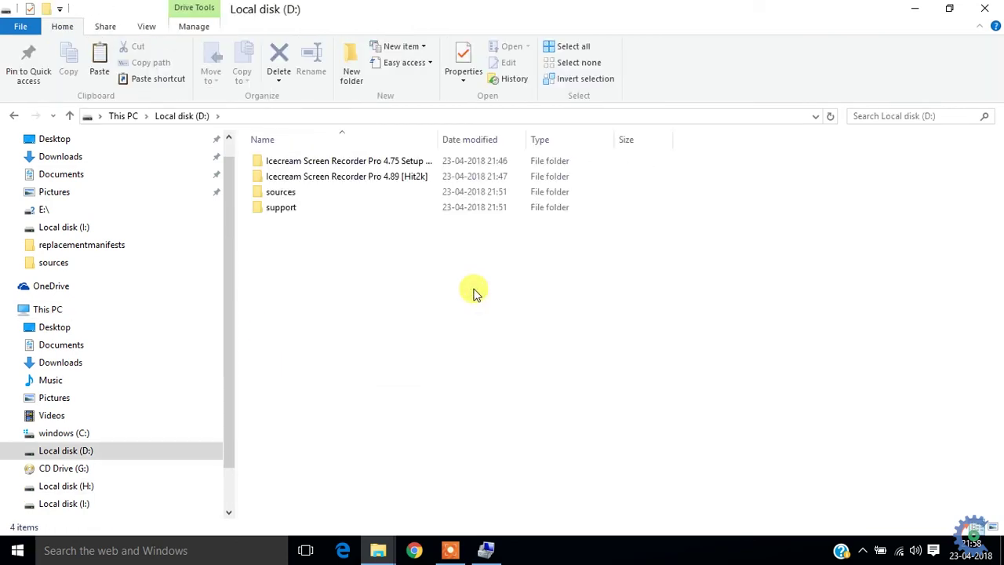
pyautogui.hotkey('alt', 'Left')
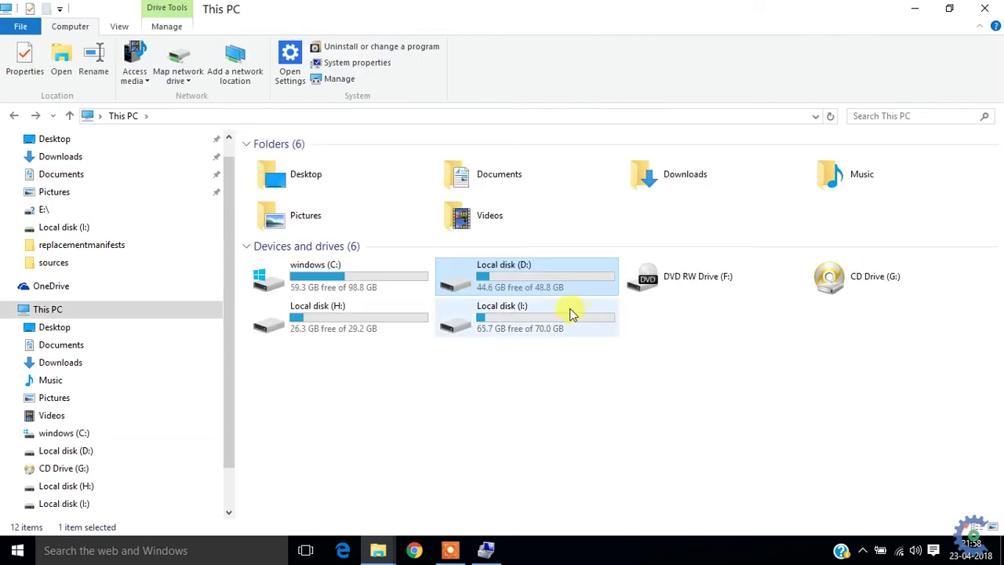
# Step: Switch back to Computer Management and delete the Local disk (I:) volume, accepting the loss of its data
pyautogui.click(484, 549)
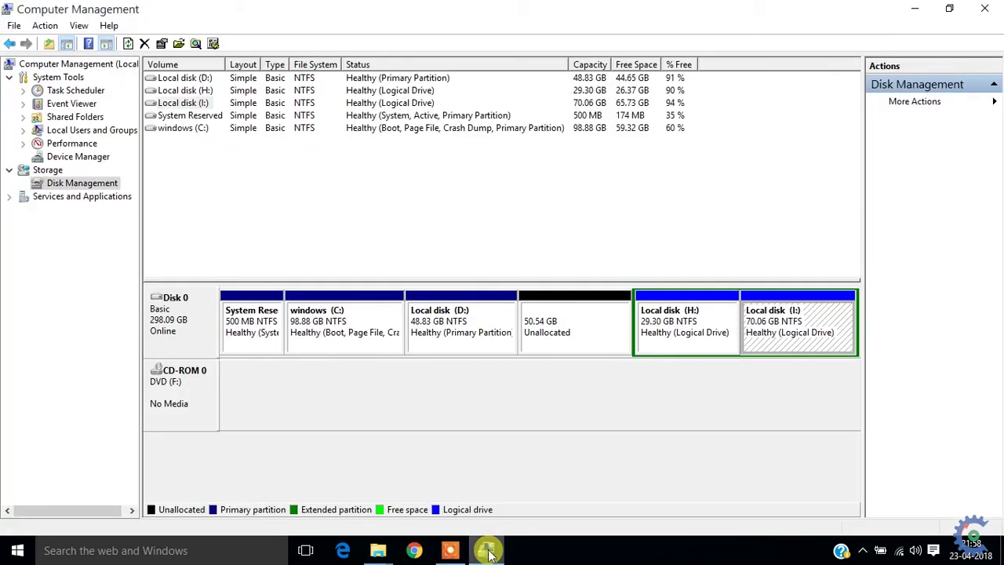
pyautogui.click(342, 332)
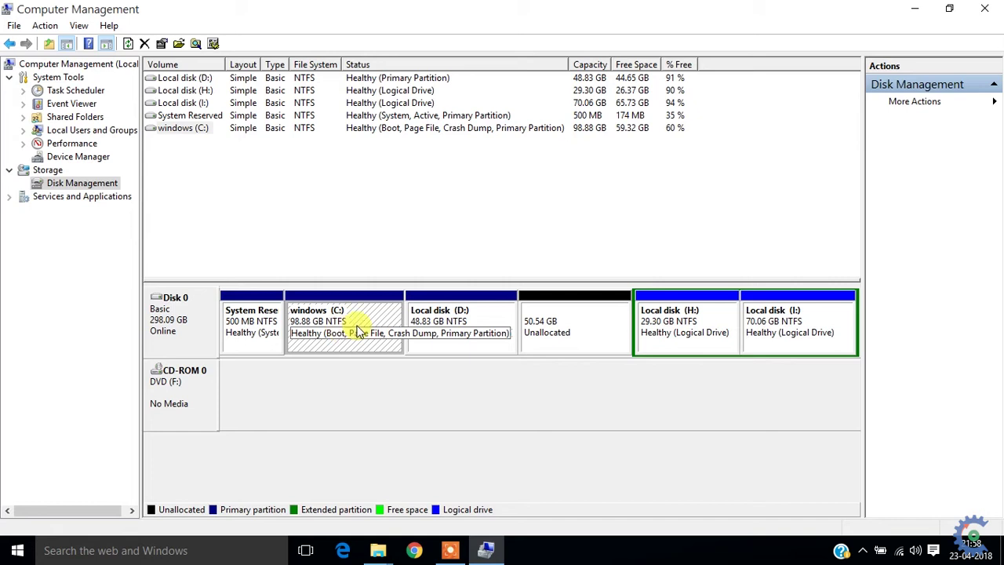
pyautogui.click(469, 327)
pyautogui.click(680, 324)
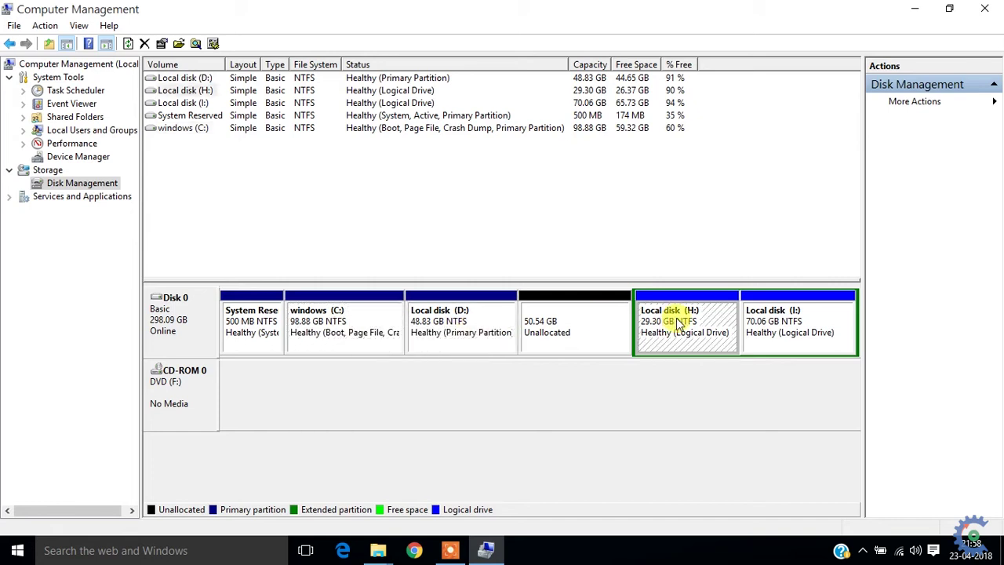
pyautogui.click(821, 340)
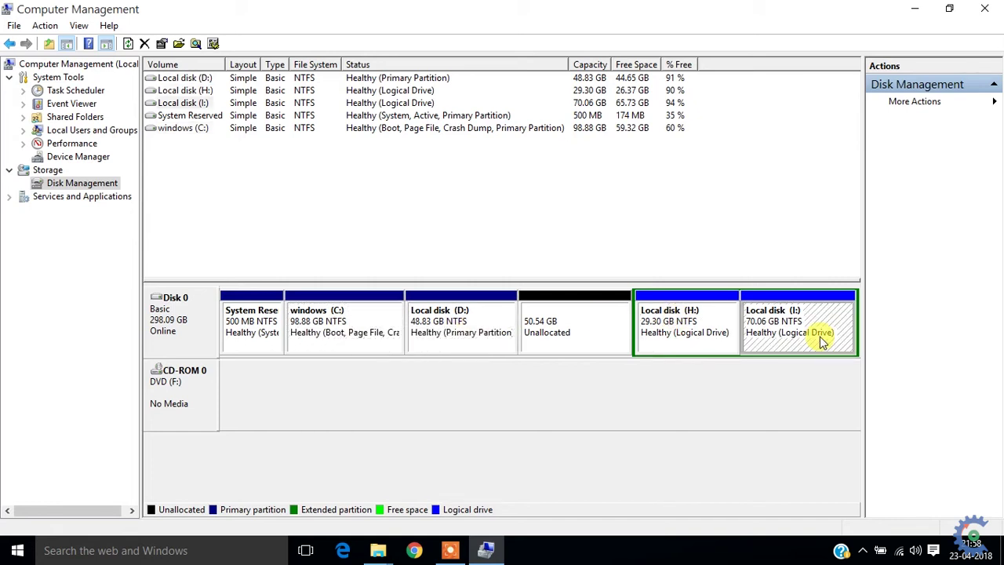
pyautogui.rightClick(769, 325)
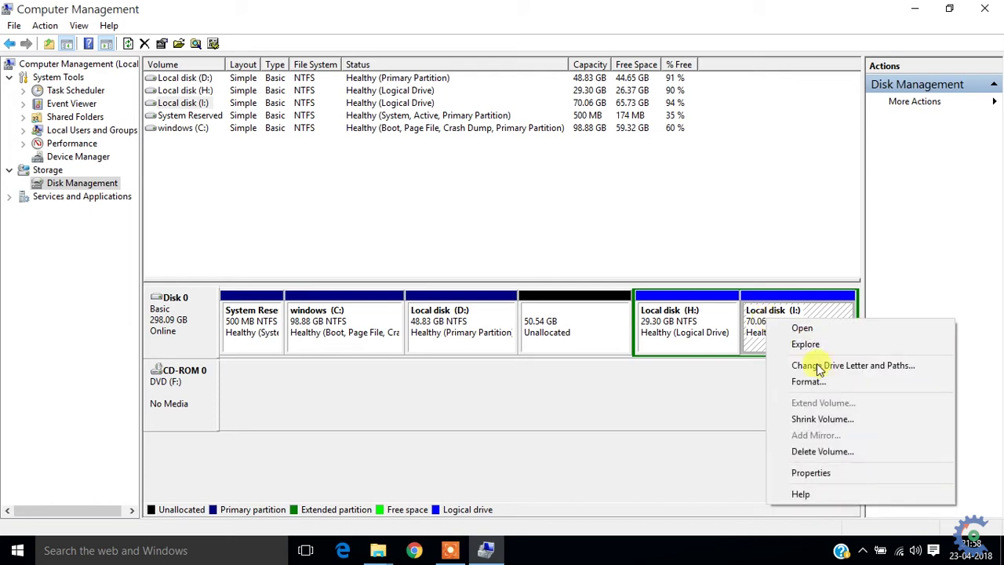
pyautogui.click(855, 453)
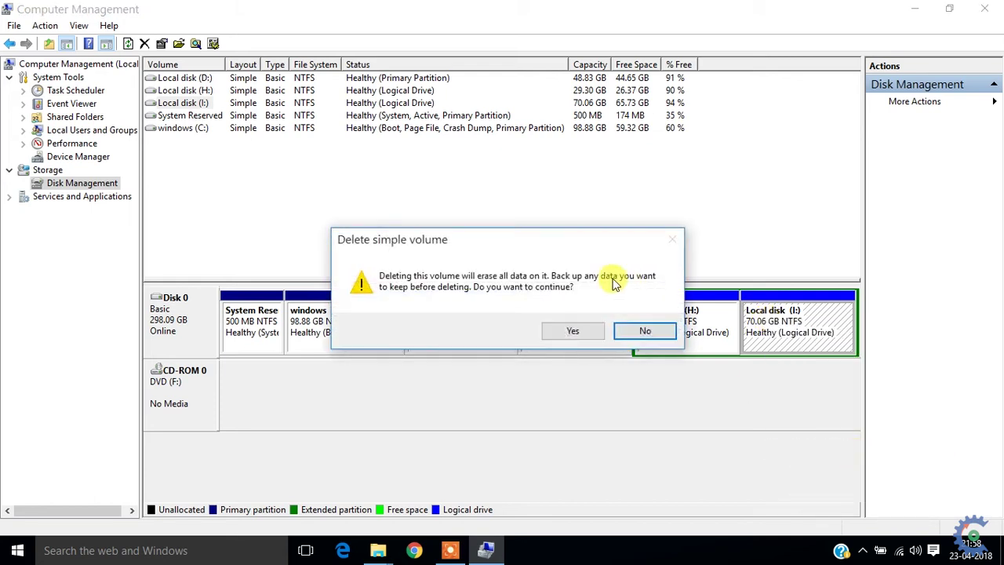
pyautogui.click(581, 330)
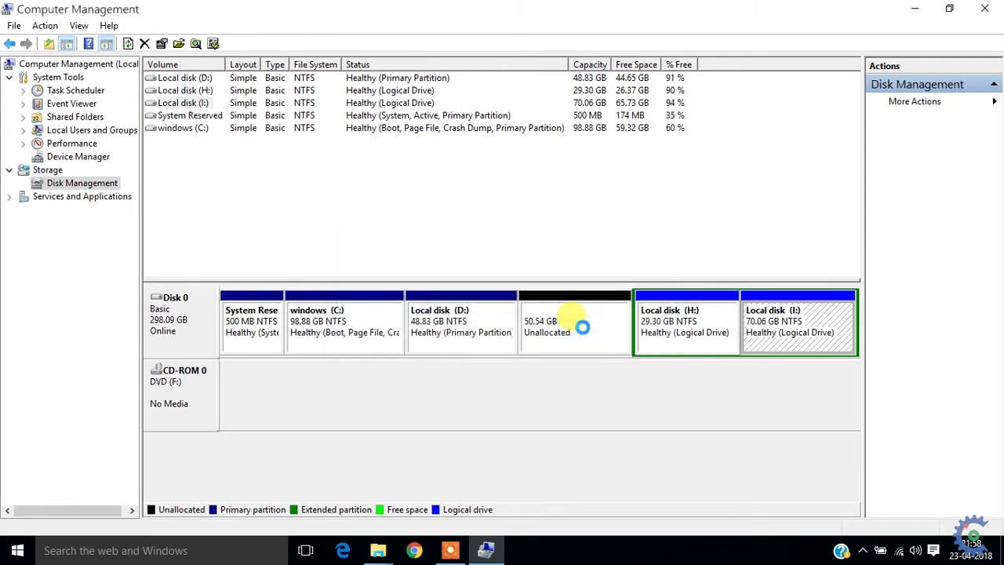
# Step: Delete the Local disk (H:) logical volume and accept the loss of its data
pyautogui.click(664, 328)
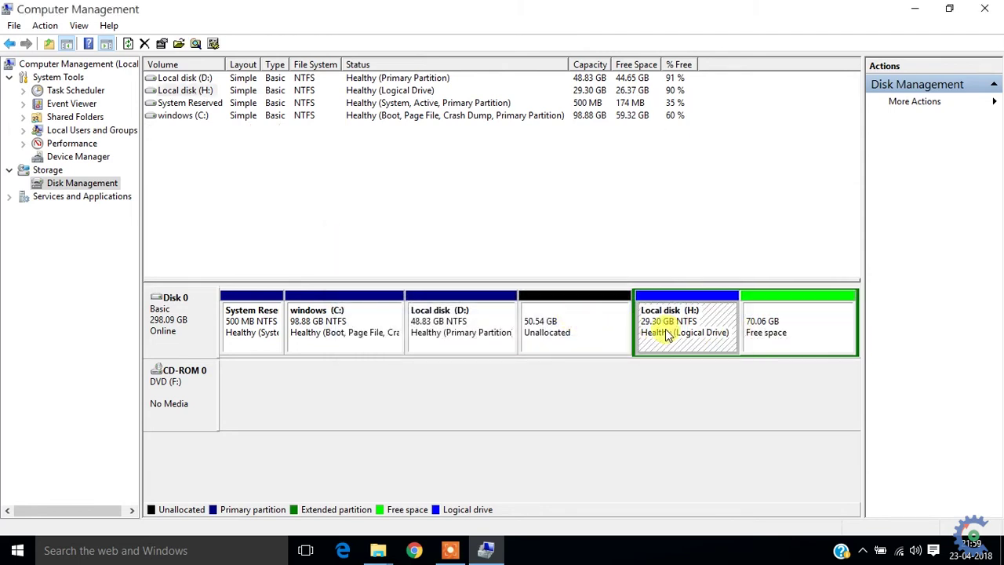
pyautogui.rightClick(667, 334)
pyautogui.click(713, 462)
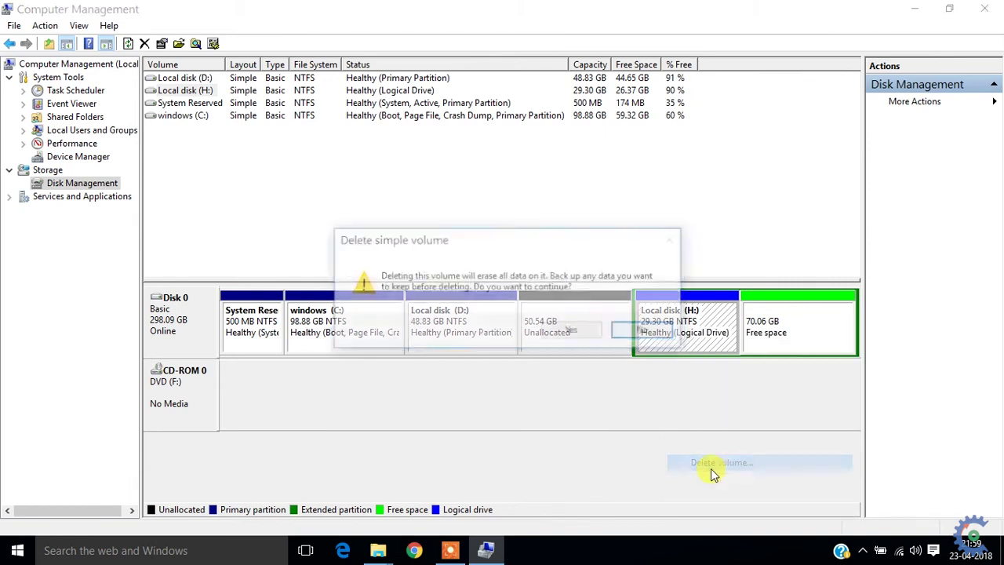
pyautogui.click(585, 333)
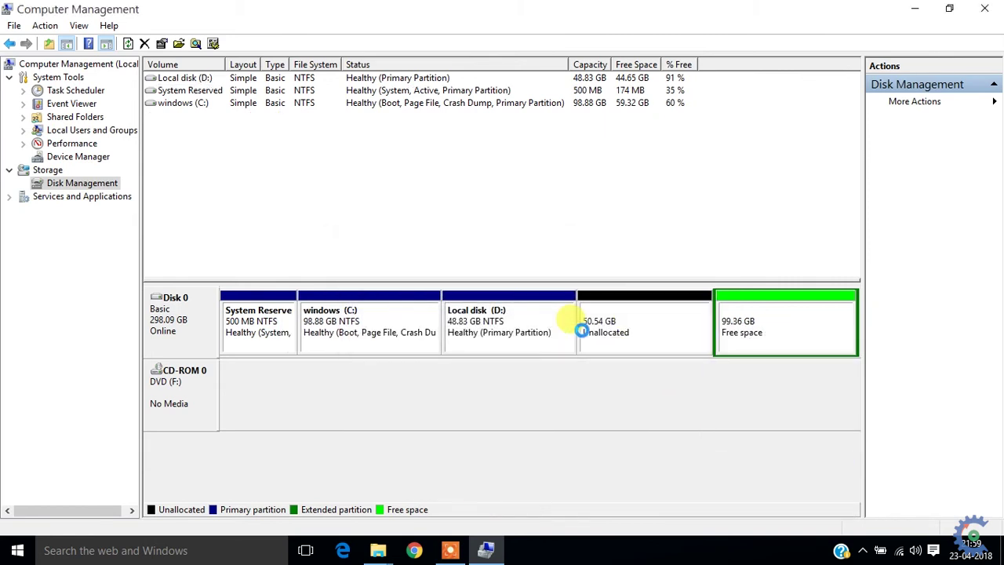
# Step: Delete the Local disk (D:) primary volume on Disk 0 and accept the loss of its data
pyautogui.click(730, 330)
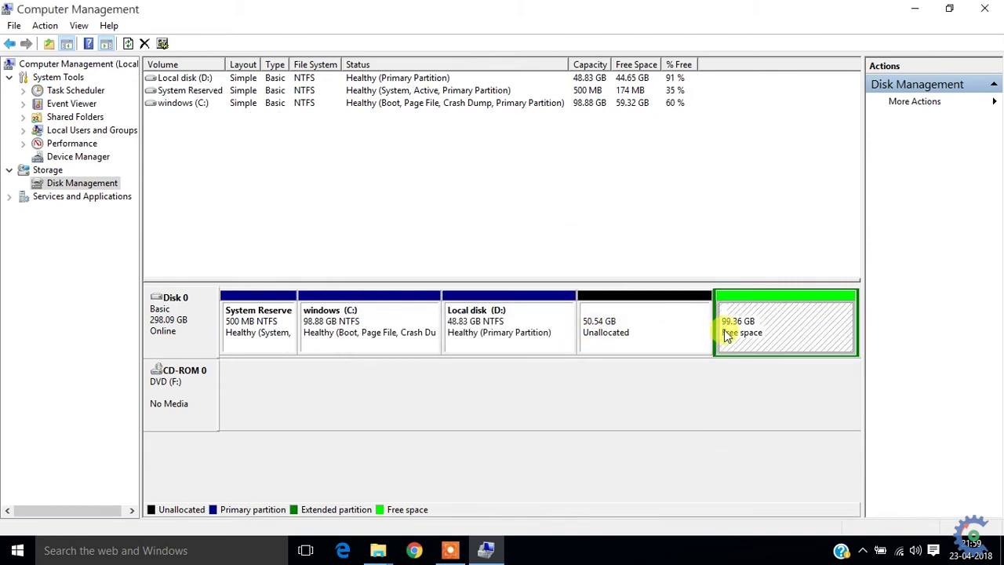
pyautogui.click(584, 332)
pyautogui.click(509, 334)
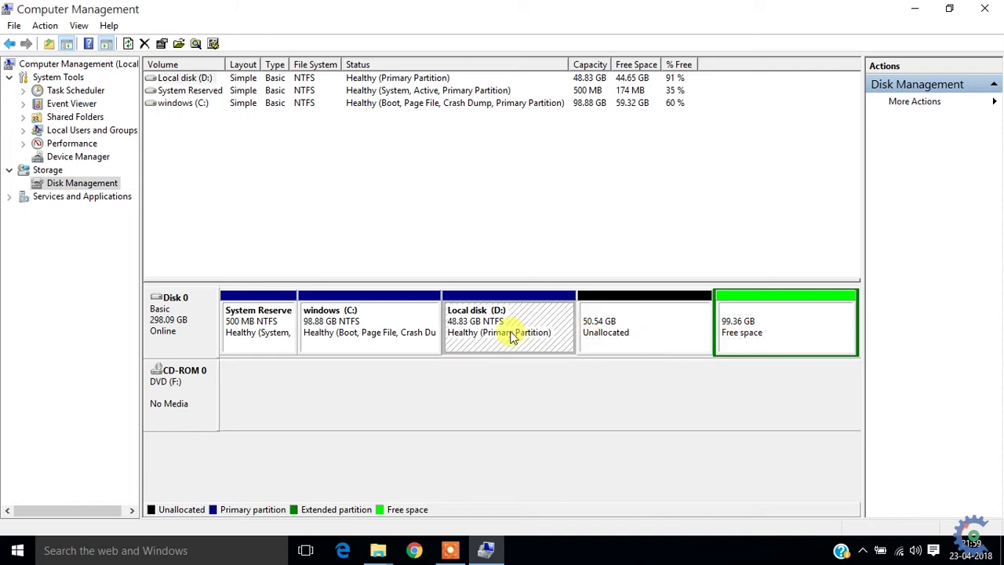
pyautogui.rightClick(512, 336)
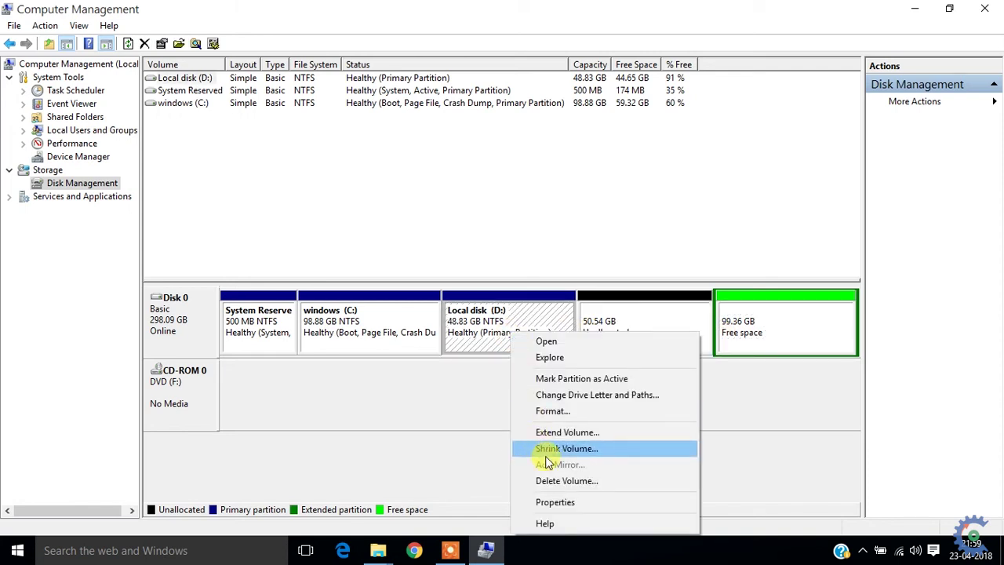
pyautogui.click(547, 480)
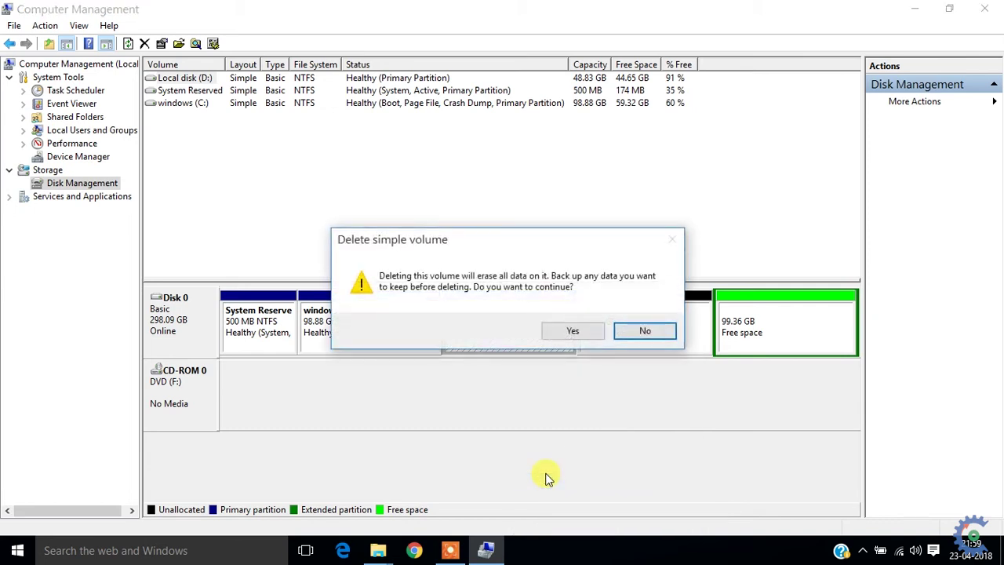
pyautogui.click(576, 329)
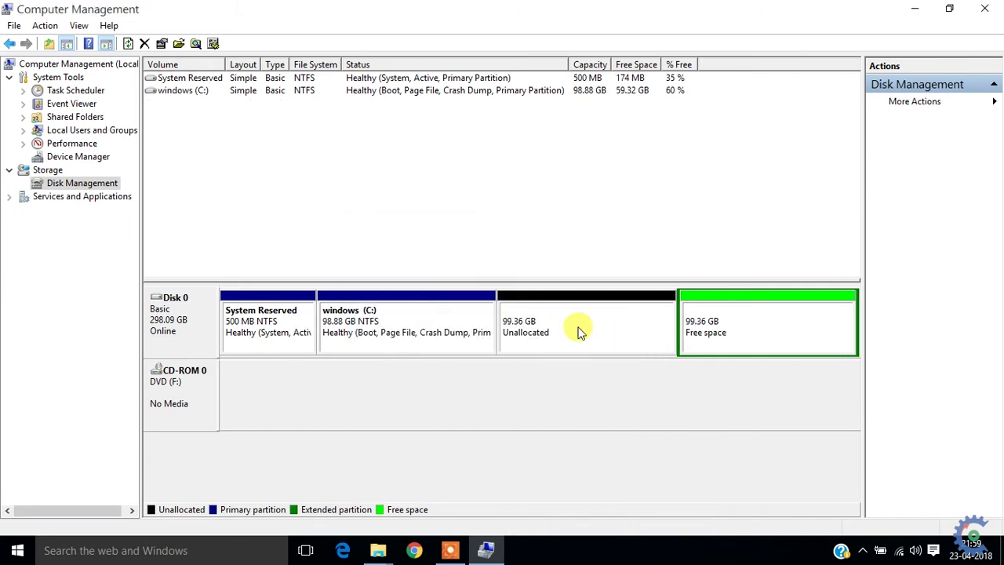
# Step: Create a new simple volume in the unallocated space on Disk 0, using the full 101747 MB and drive letter D
pyautogui.click(771, 347)
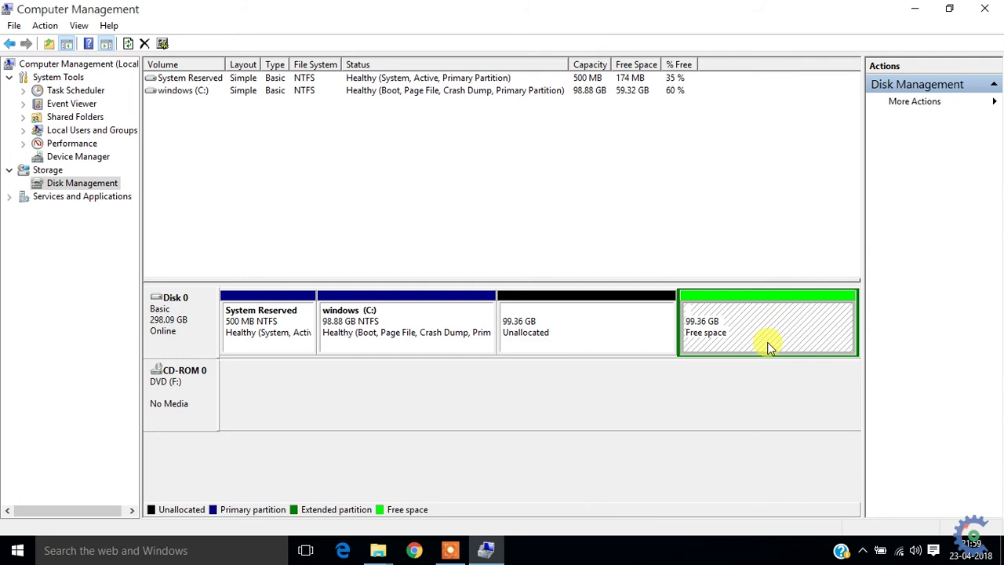
pyautogui.click(571, 335)
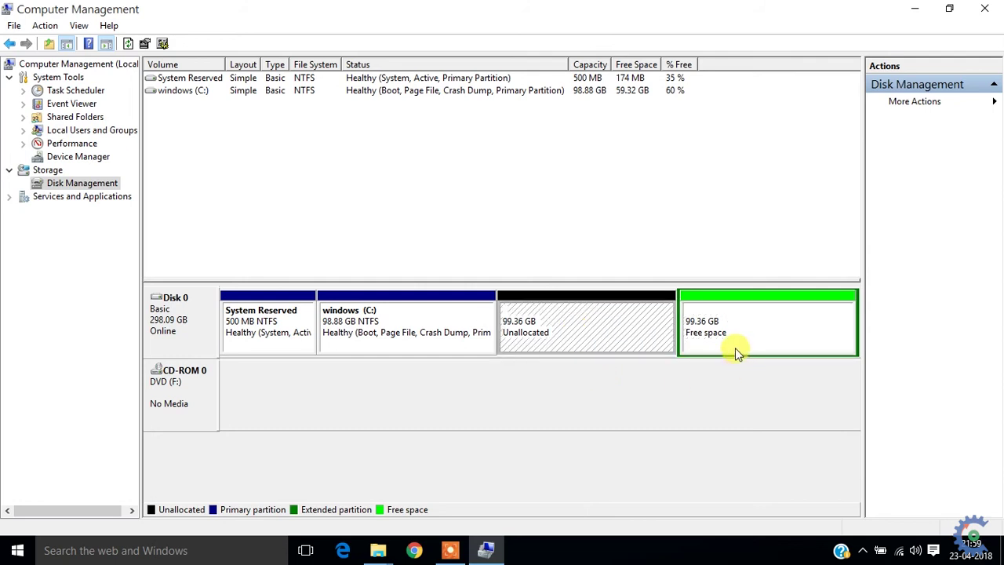
pyautogui.click(735, 348)
pyautogui.click(576, 334)
pyautogui.rightClick(576, 331)
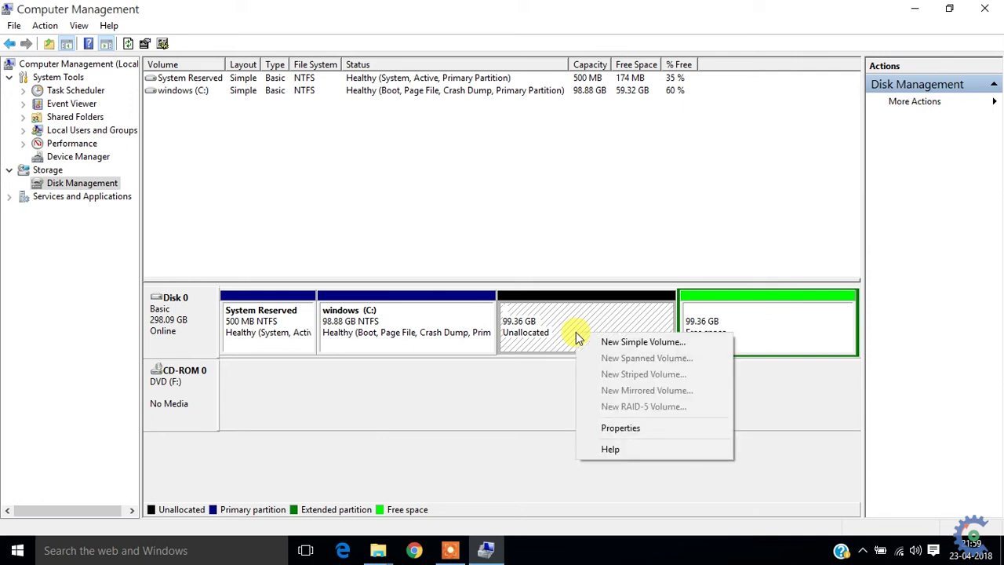
pyautogui.click(618, 343)
pyautogui.click(416, 345)
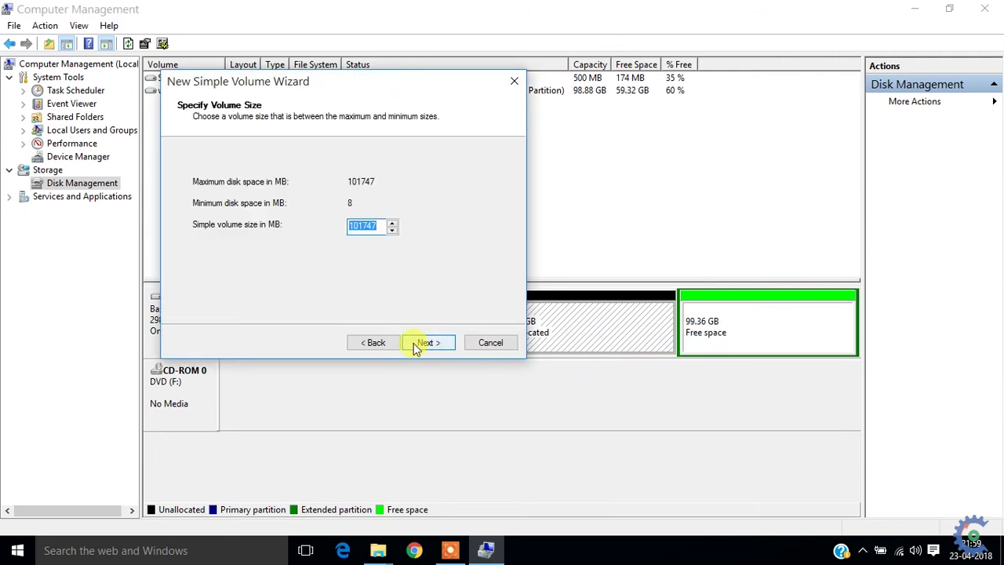
pyautogui.click(416, 345)
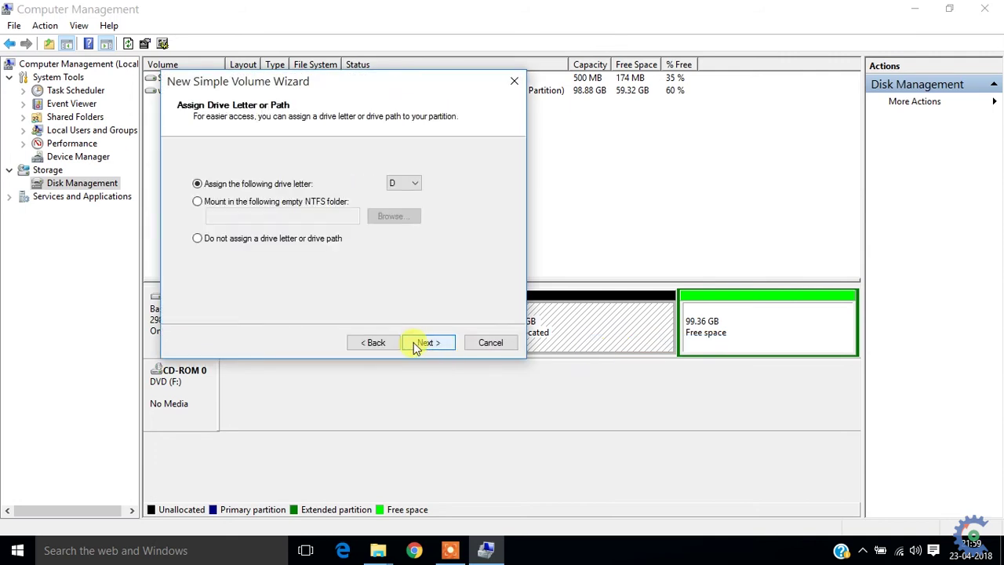
pyautogui.click(419, 346)
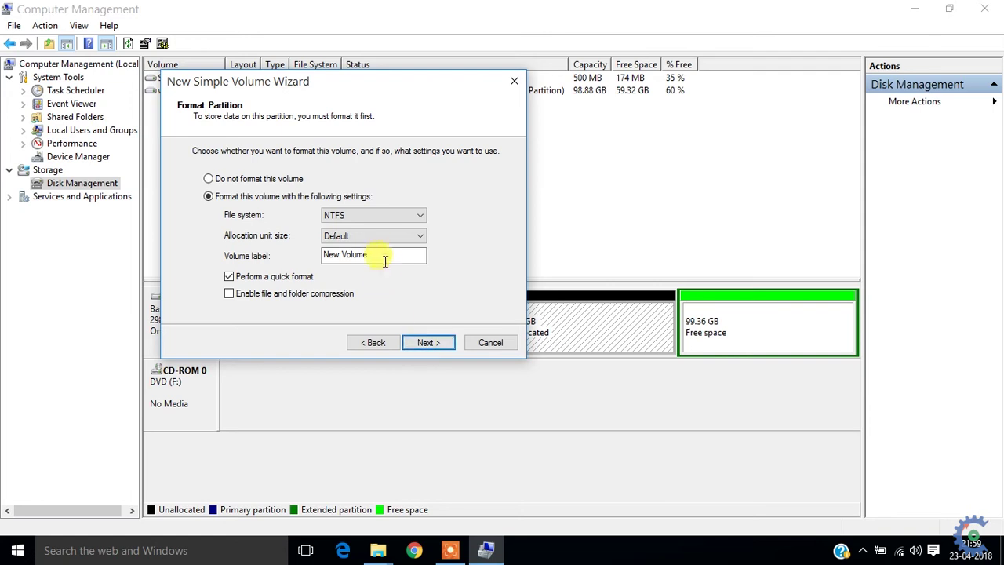
# Step: Label the new NTFS volume Documents, finish creating it with a quick format, and close its File Explorer window
pyautogui.moveTo(384, 256); pyautogui.dragTo(220, 263)
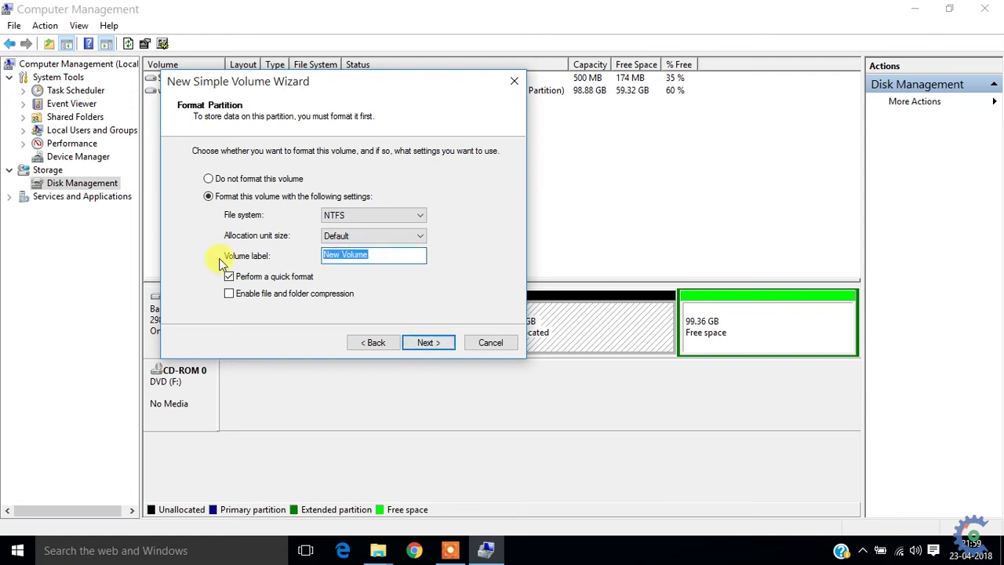
pyautogui.write('d')
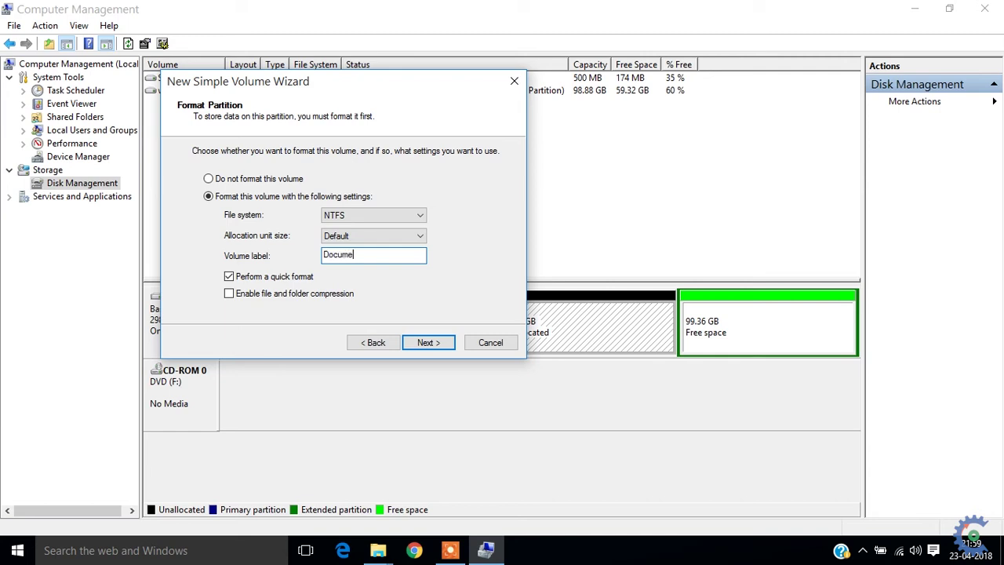
pyautogui.press('Return')
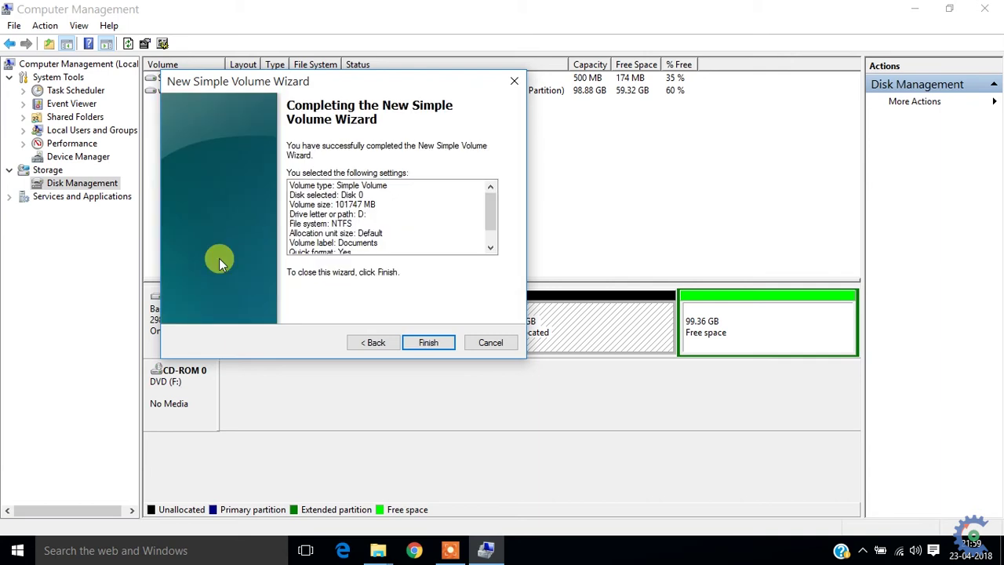
pyautogui.click(423, 343)
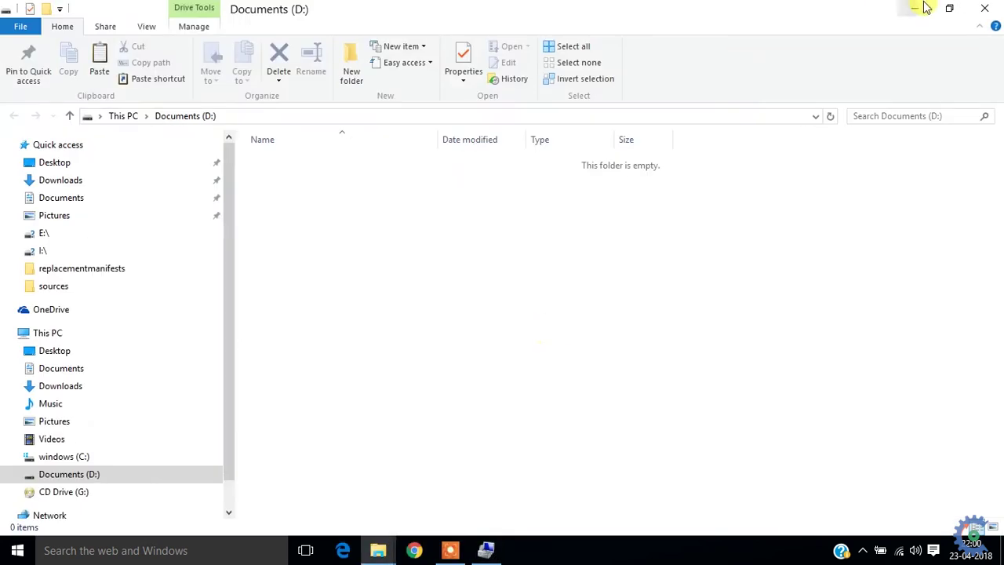
pyautogui.click(984, 7)
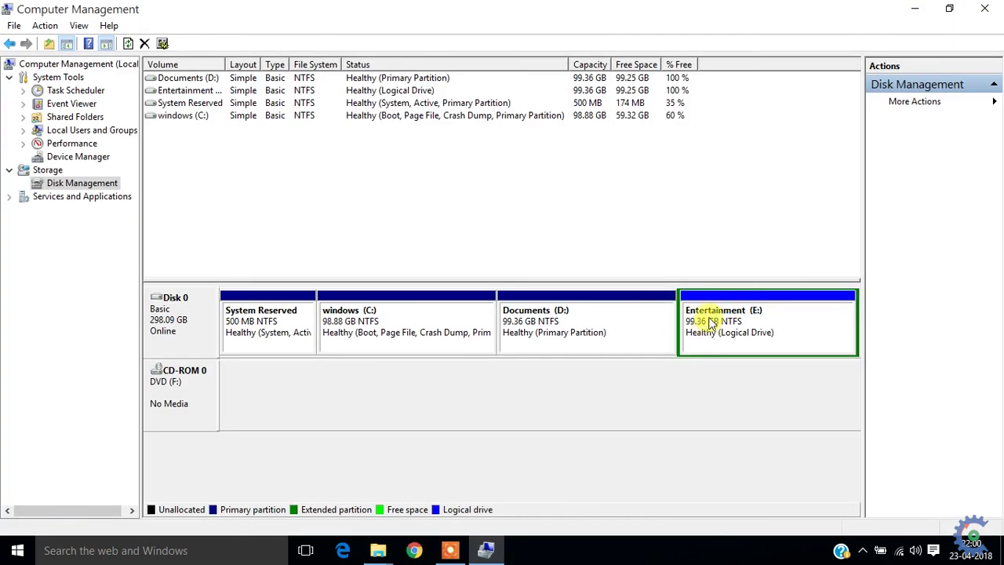
# Step: Minimize Computer Management and examine the Documents (D:) and Entertainment (E:) drives under This PC in File Explorer
pyautogui.click(914, 7)
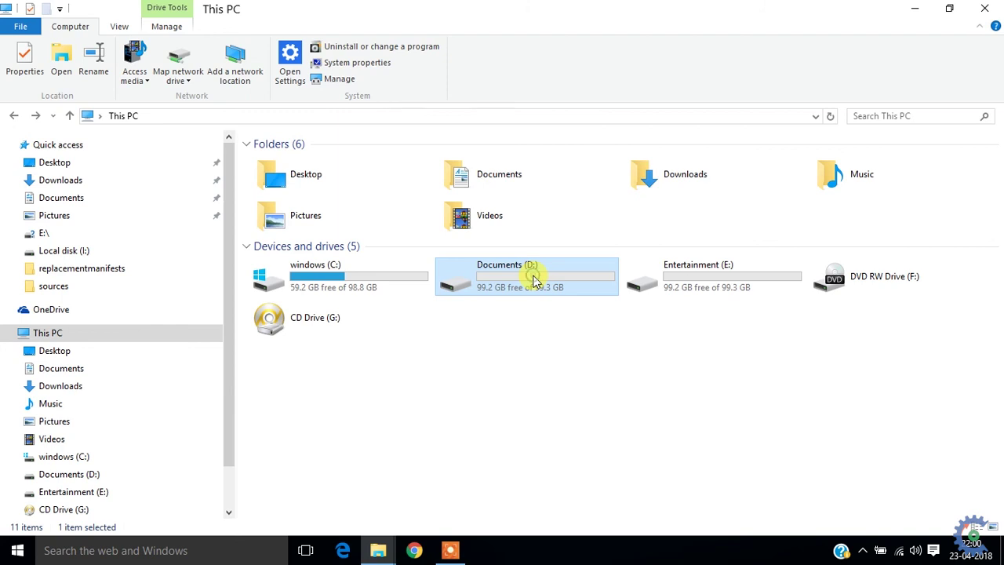
pyautogui.hotkey('alt', 'Left')
pyautogui.hotkey('alt', 'Up')
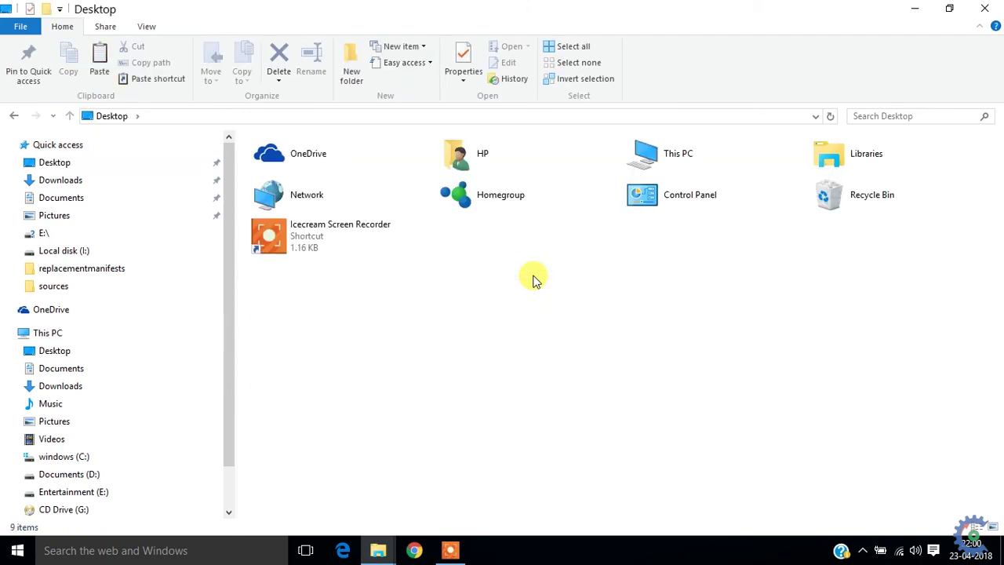
pyautogui.click(49, 333)
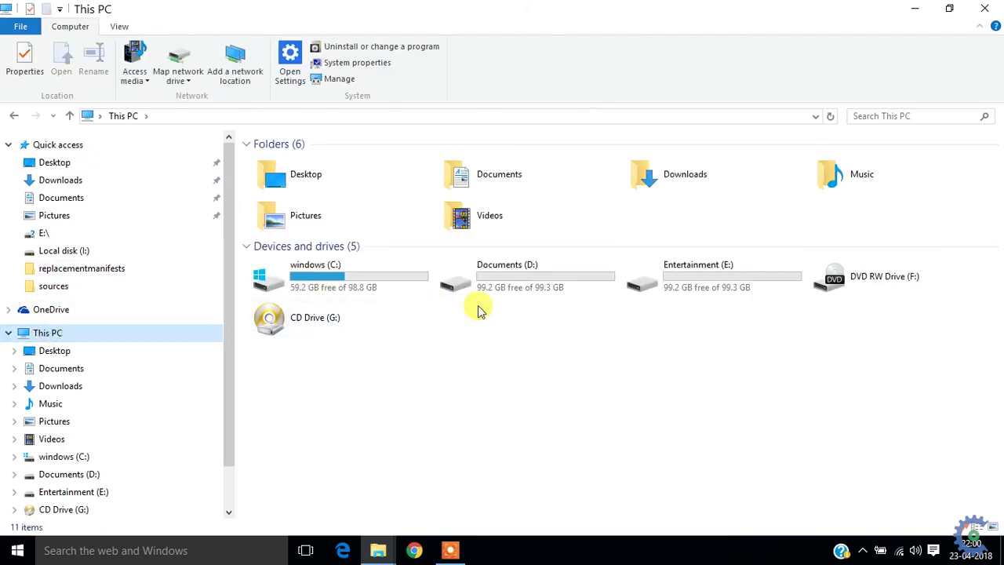
pyautogui.click(503, 289)
pyautogui.click(700, 273)
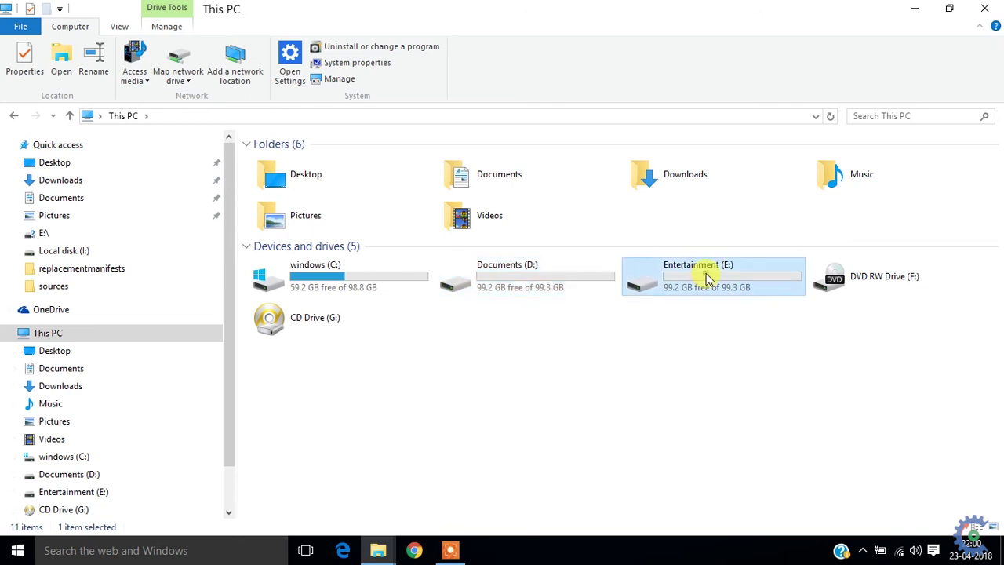
pyautogui.click(560, 290)
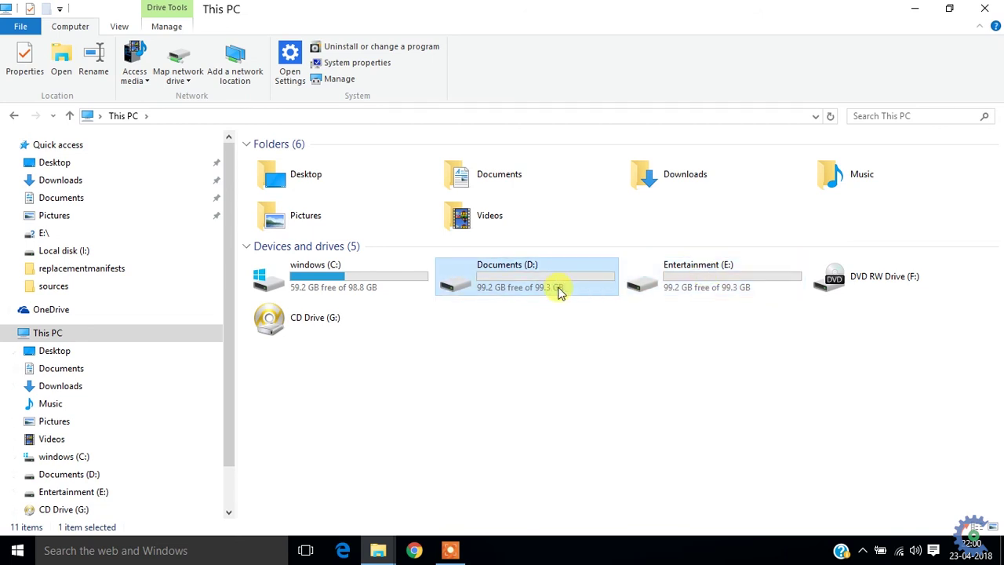
pyautogui.click(665, 274)
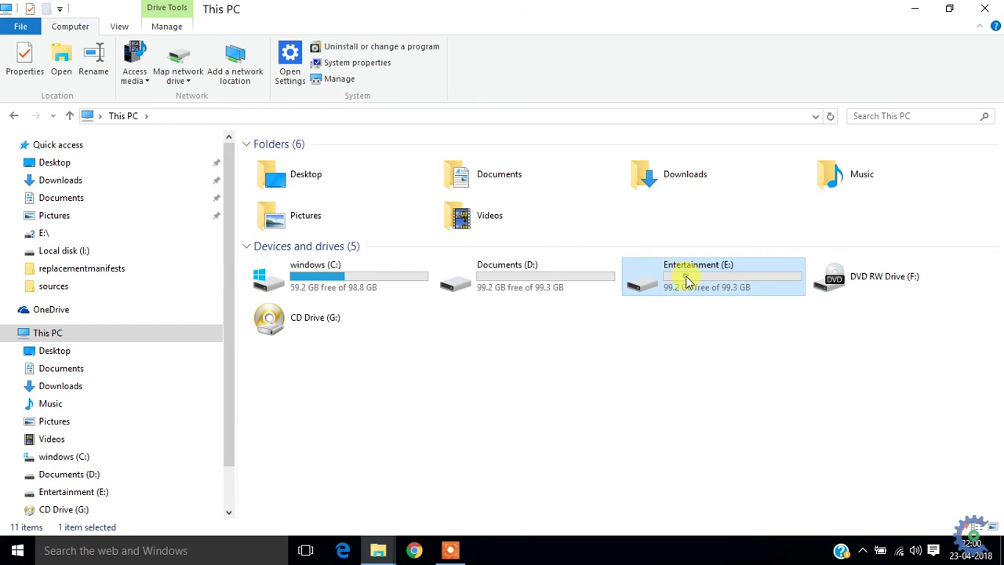
# Step: Check the contents of the Entertainment (E:) and Documents (D:) drives, returning to This PC after each
pyautogui.doubleClick(684, 280)
pyautogui.hotkey('alt', 'Left')
pyautogui.doubleClick(510, 273)
pyautogui.hotkey('alt', 'Left')
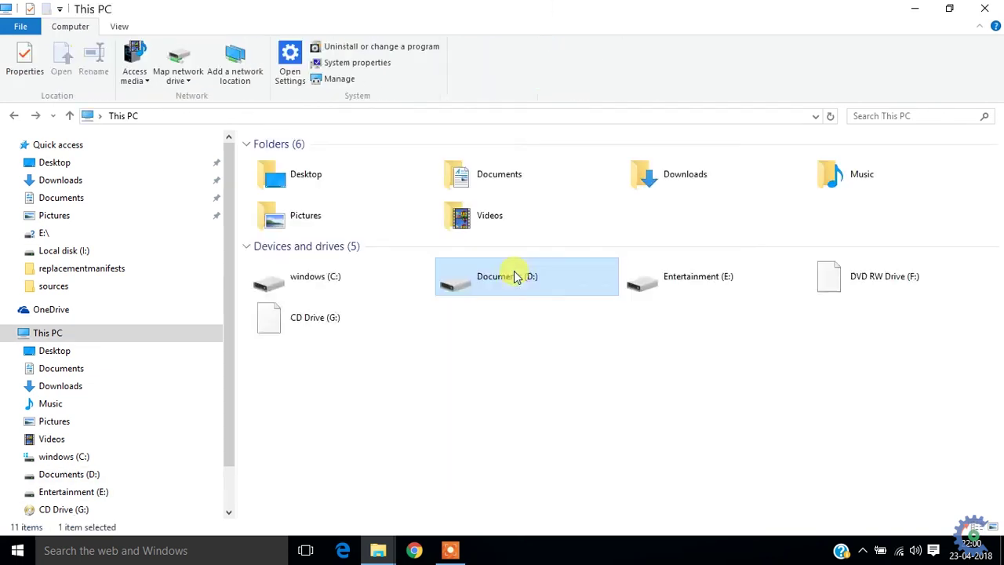
pyautogui.click(635, 284)
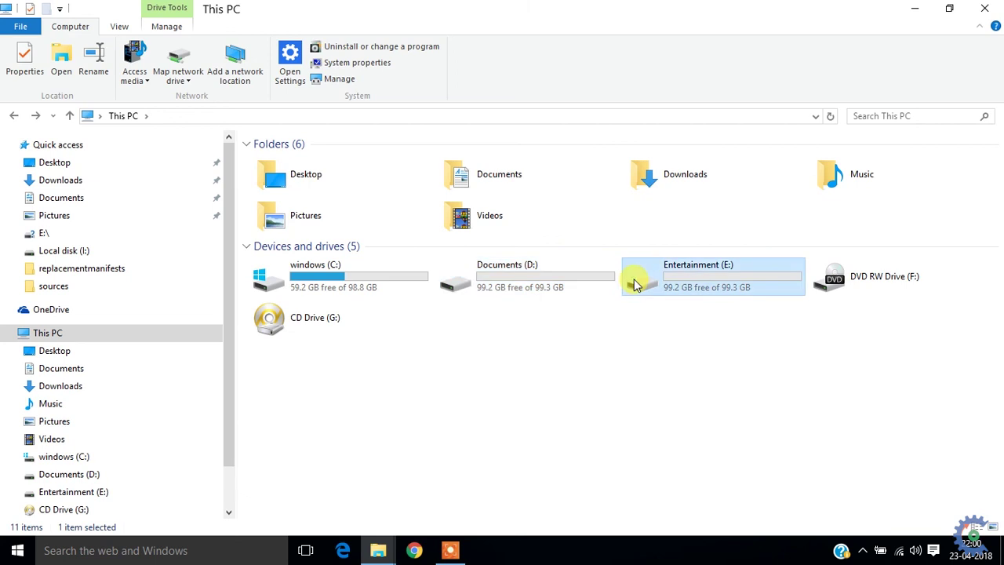